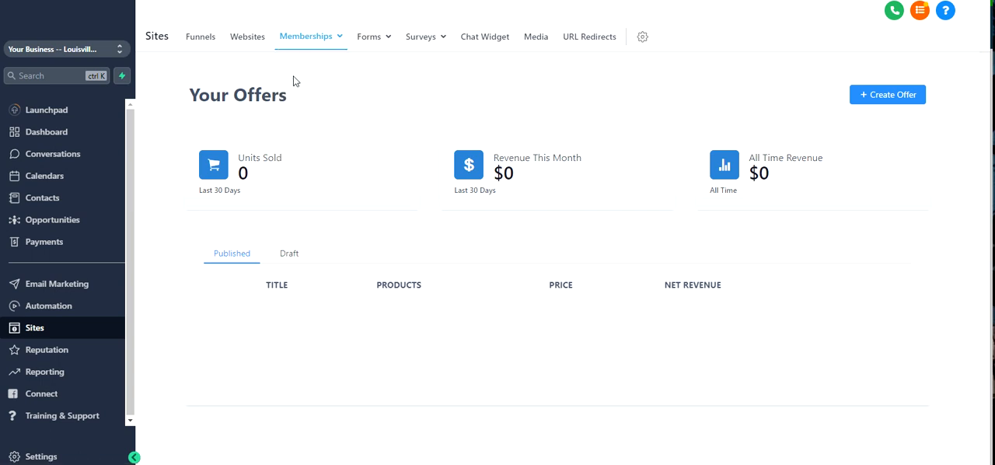
- Start a new membership offer and title it "Our Membership Full Price"
mouse_move(305, 41)
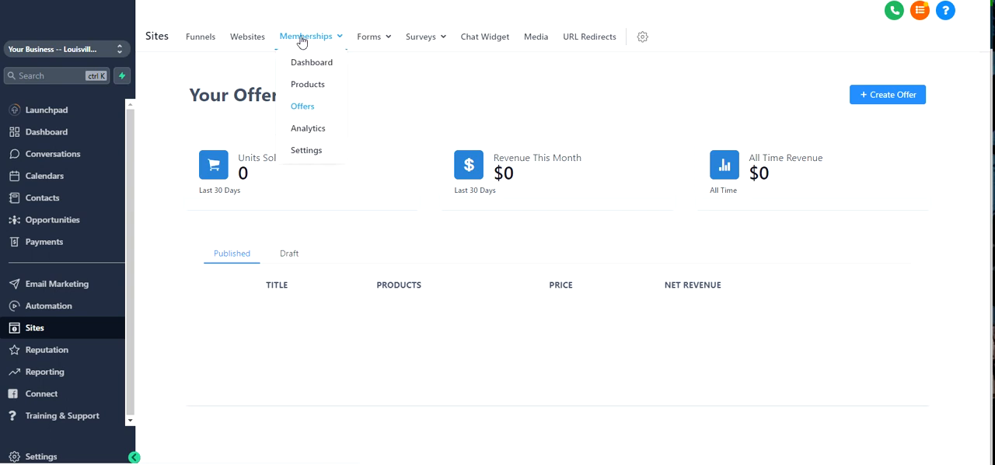
left_click(307, 111)
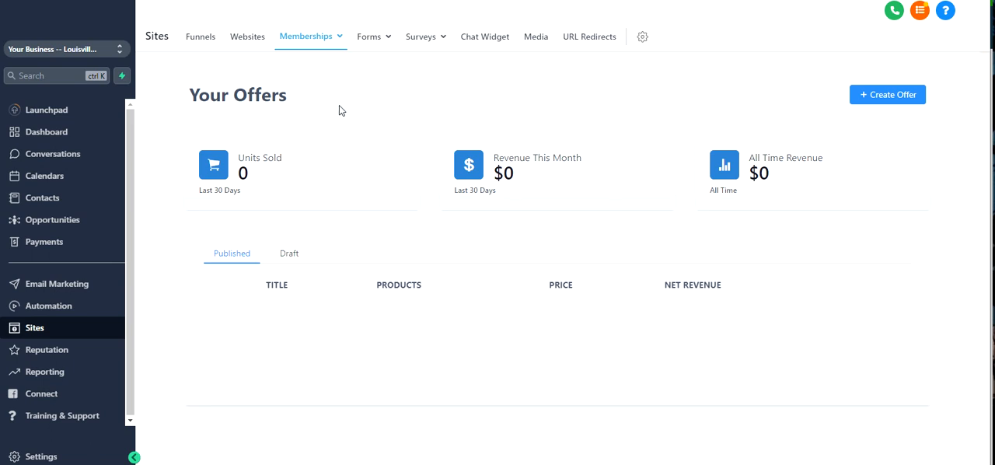
left_click(858, 99)
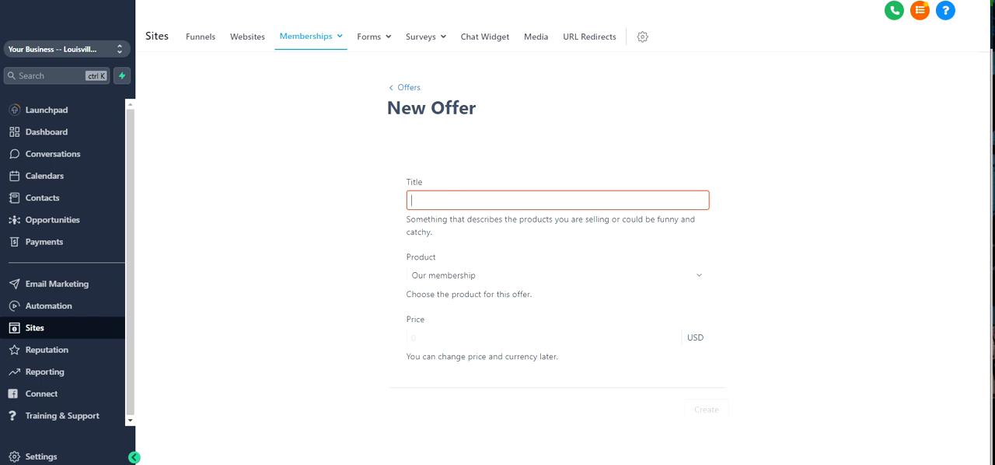
type("Our membe")
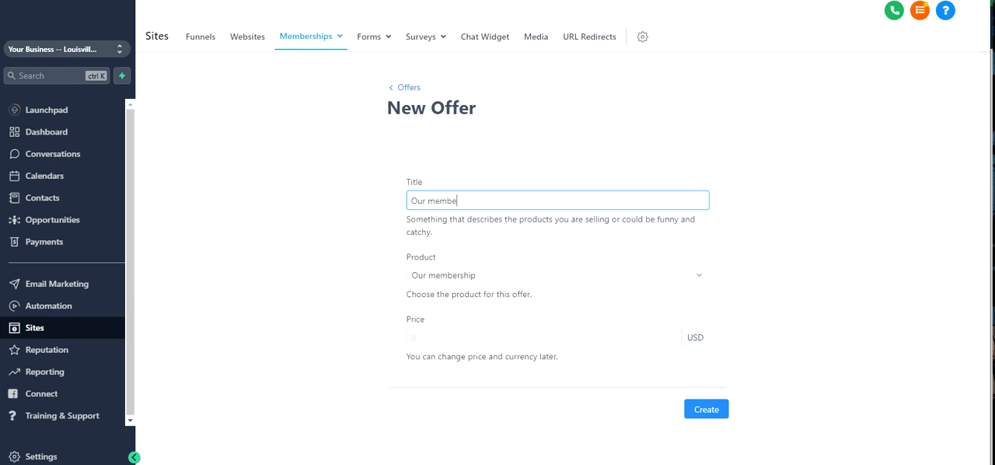
type("rship Full Pri")
key("BackSpace")
type("M")
- Choose "Our membership" as the offer's product and create the offer
left_click(536, 276)
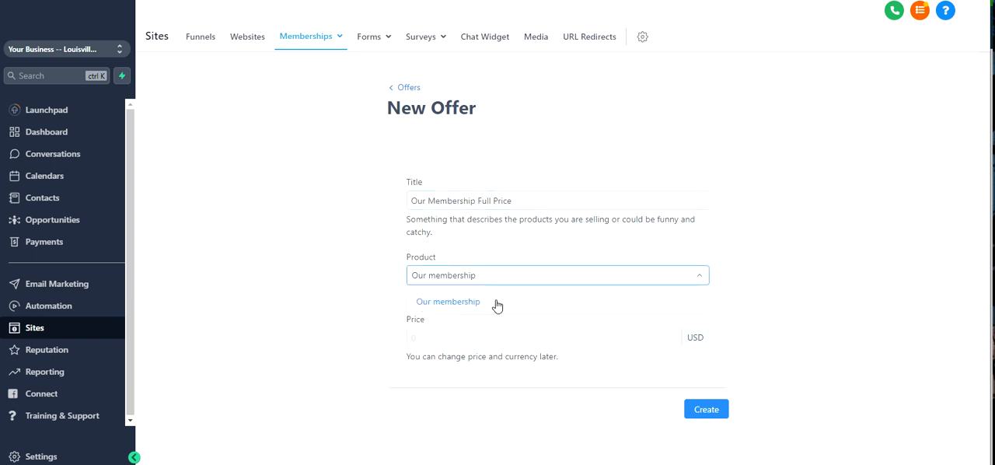
left_click(496, 303)
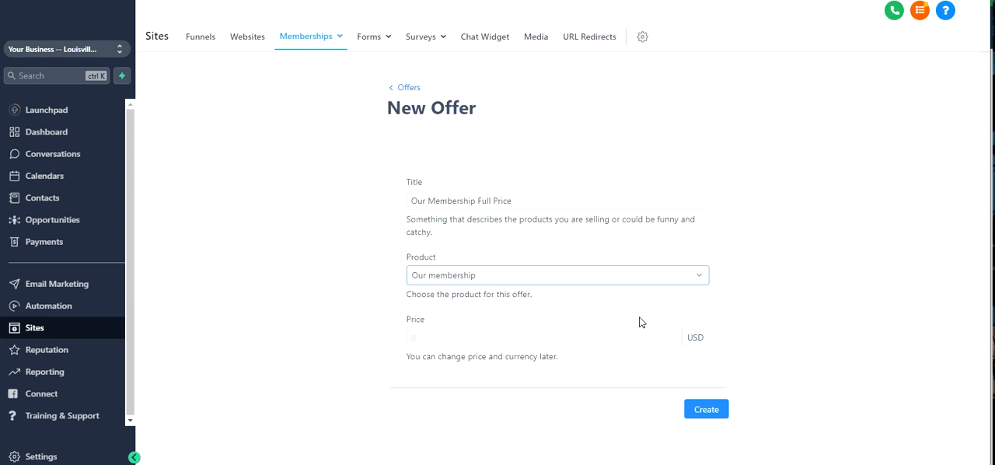
left_click(703, 414)
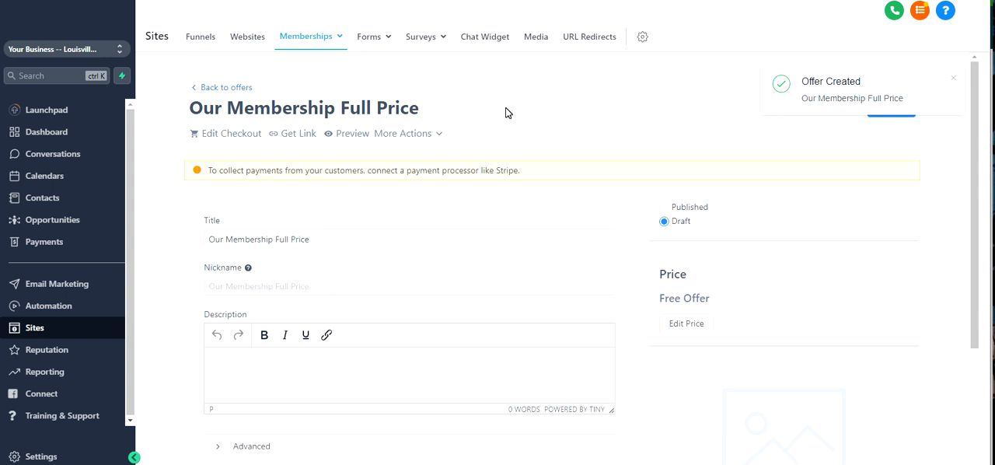
- Review the title, nickname and description fields on the offer's details page
scroll(506, 111, "down", 3)
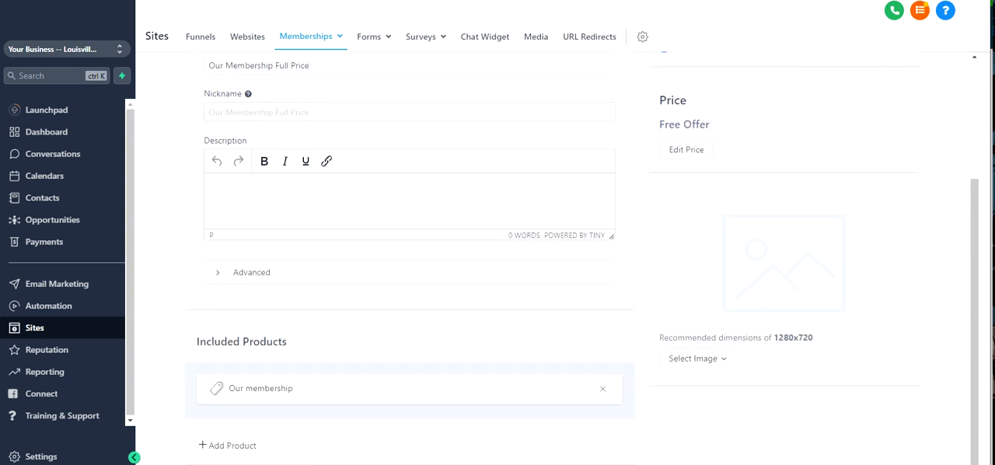
scroll(552, 256, "up", 3)
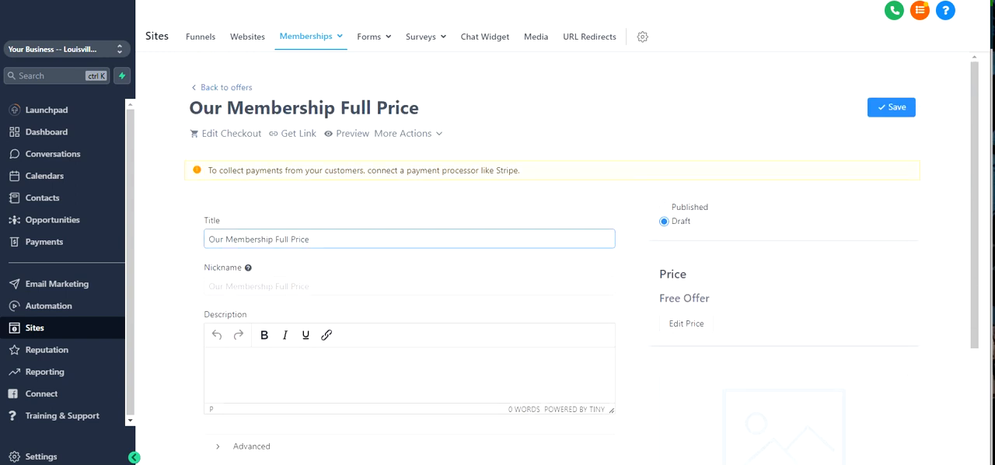
left_click_drag(208, 239, 373, 256)
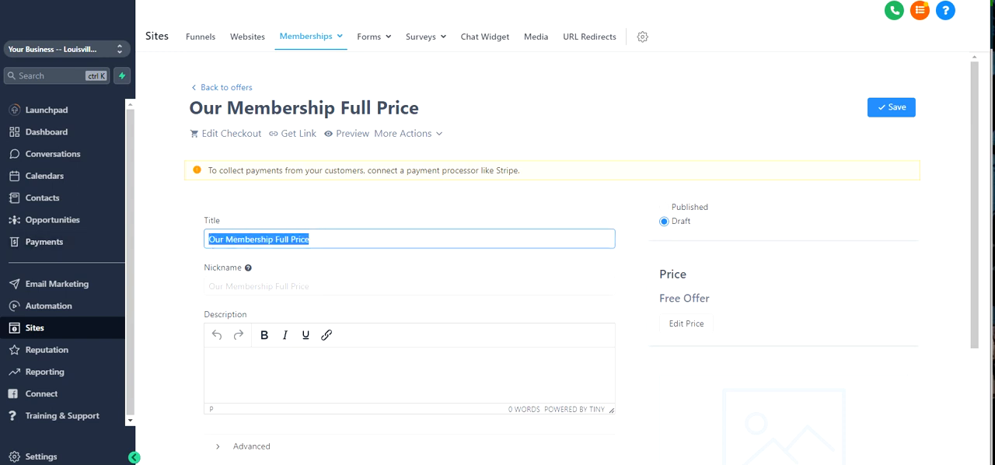
mouse_move(248, 268)
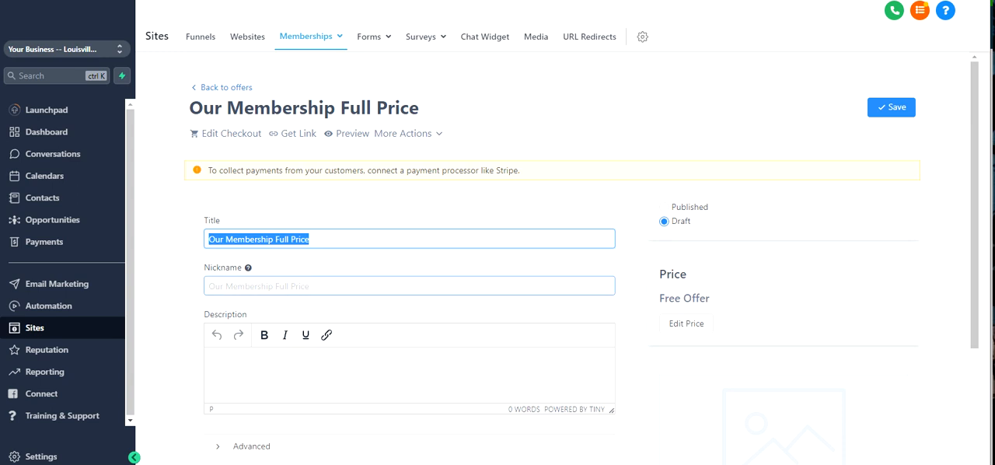
scroll(184, 288, "down", 2)
left_click(240, 249)
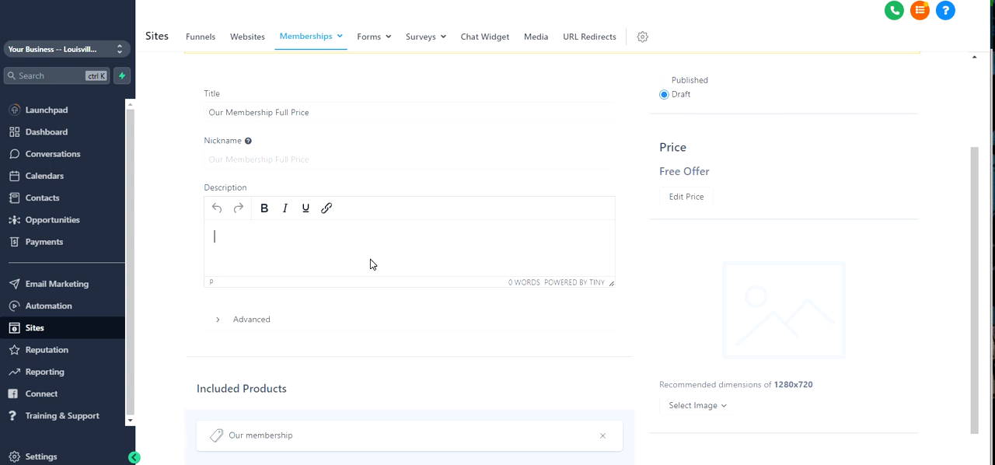
- Inspect the offer's advanced Custom JS, Custom CSS and tracking code settings, and collapse the section again
left_click(217, 319)
scroll(290, 318, "down", 3)
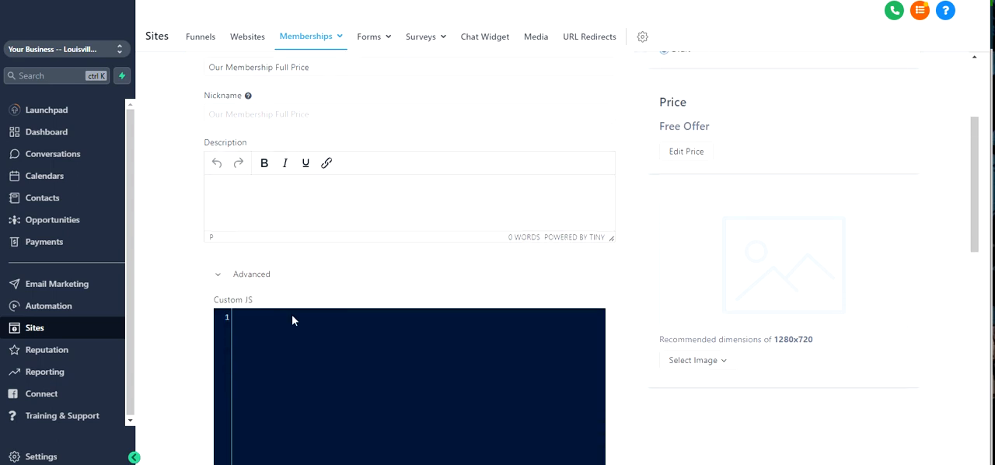
scroll(321, 246, "down", 2)
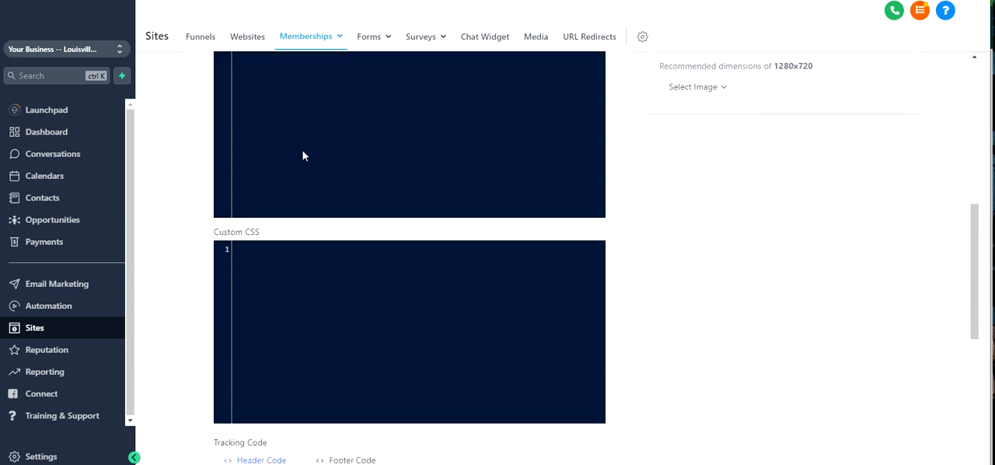
scroll(256, 374, "down", 2)
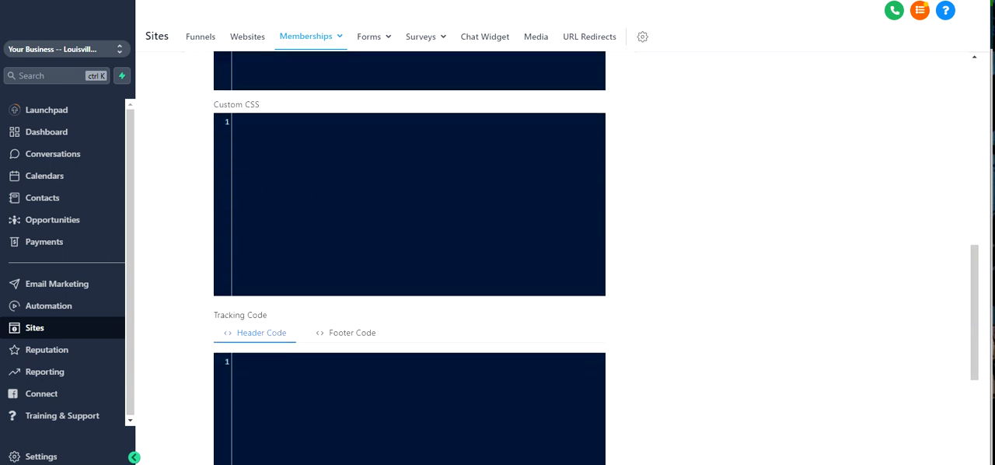
scroll(252, 402, "up", 8)
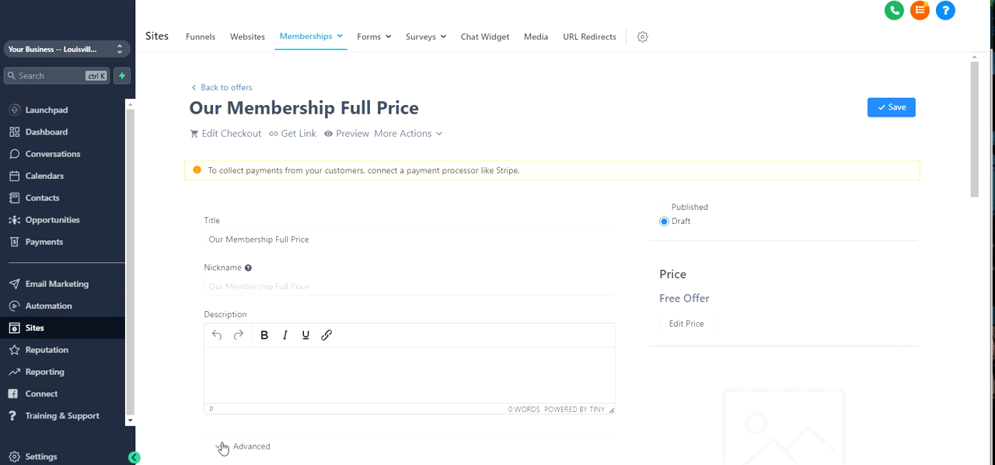
left_click(219, 445)
scroll(344, 296, "down", 2)
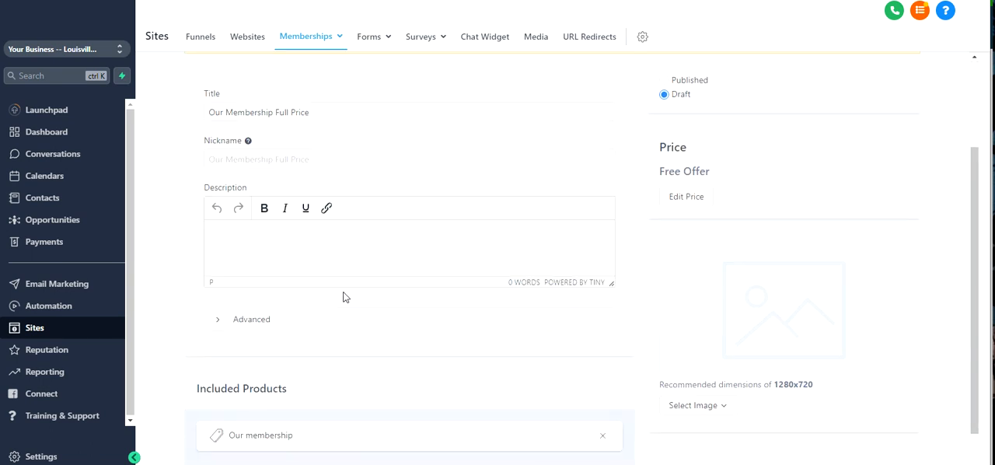
- Check which other products can be added to the offer's included products
scroll(391, 222, "down", 1)
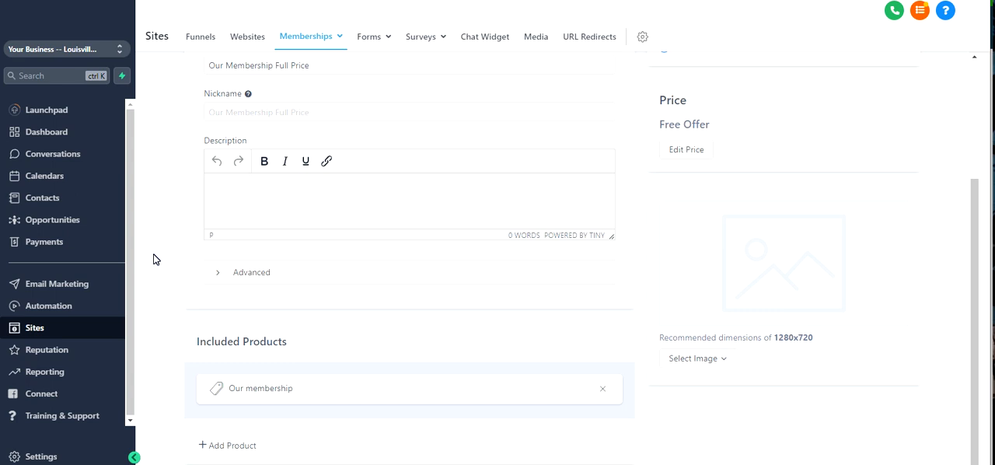
scroll(229, 435, "up", 1)
scroll(241, 423, "down", 1)
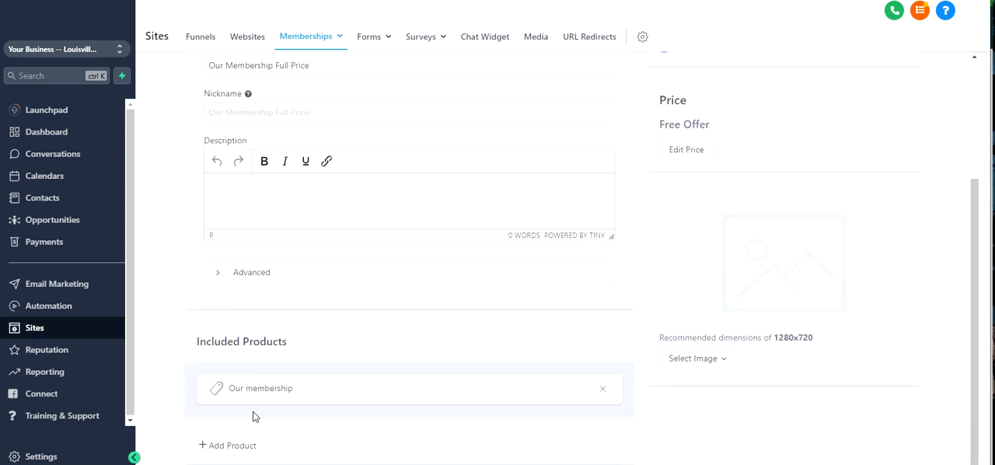
left_click(222, 446)
scroll(303, 349, "down", 1)
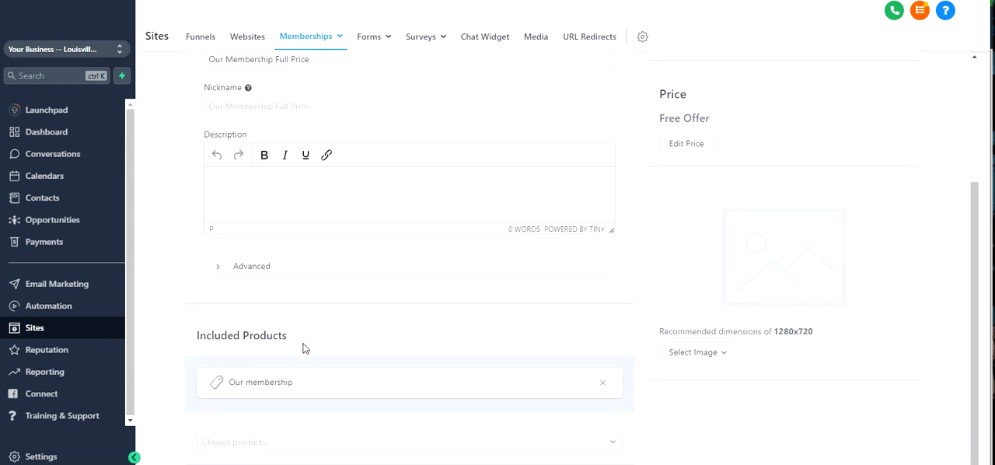
left_click(259, 442)
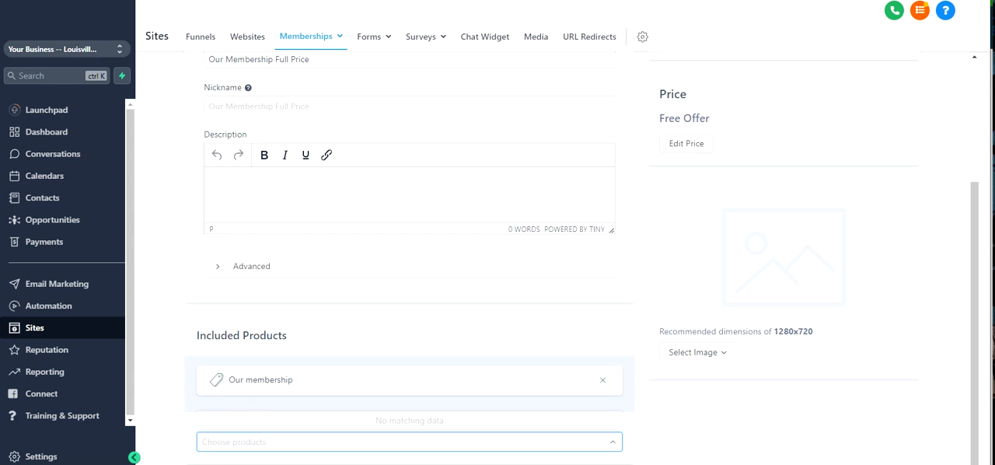
scroll(433, 353, "up", 1)
scroll(447, 303, "up", 5)
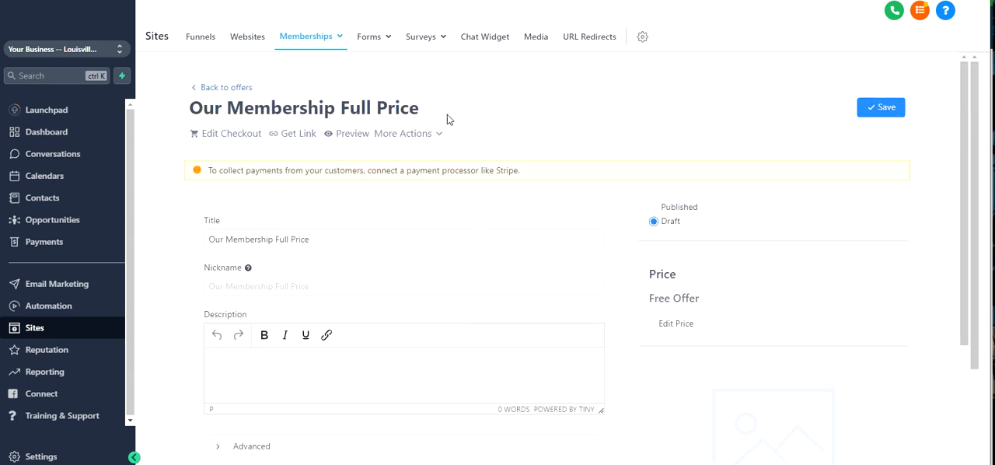
scroll(816, 325, "down", 3)
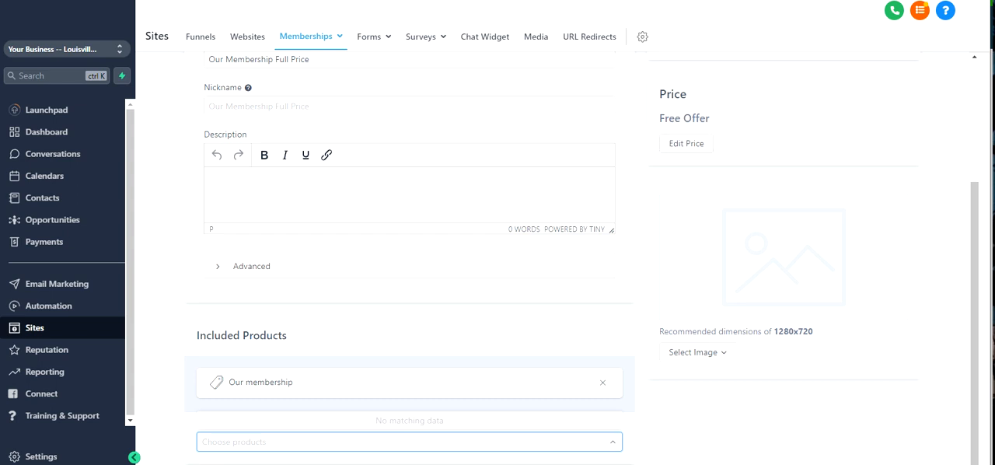
- Review the offer's pricing plan options and save the Free plan with the price text "Free Offer"
left_click(692, 150)
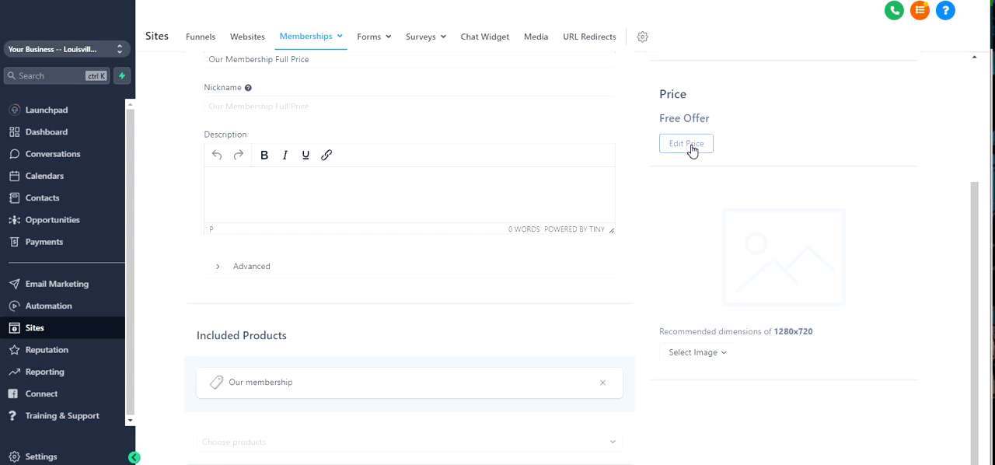
left_click(681, 145)
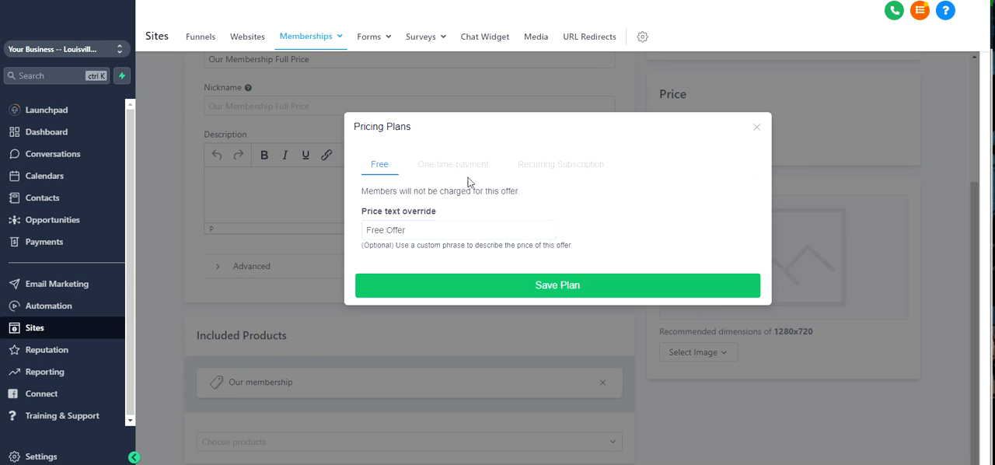
left_click_drag(420, 230, 328, 225)
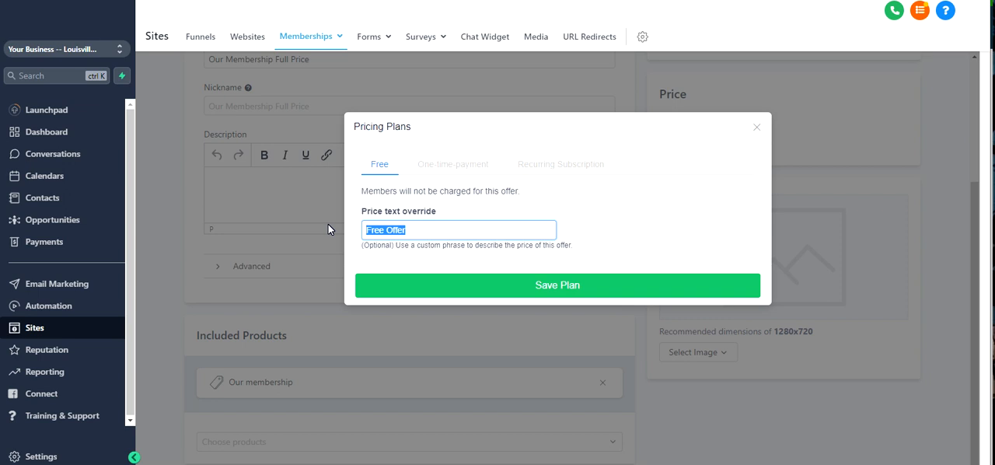
left_click(449, 170)
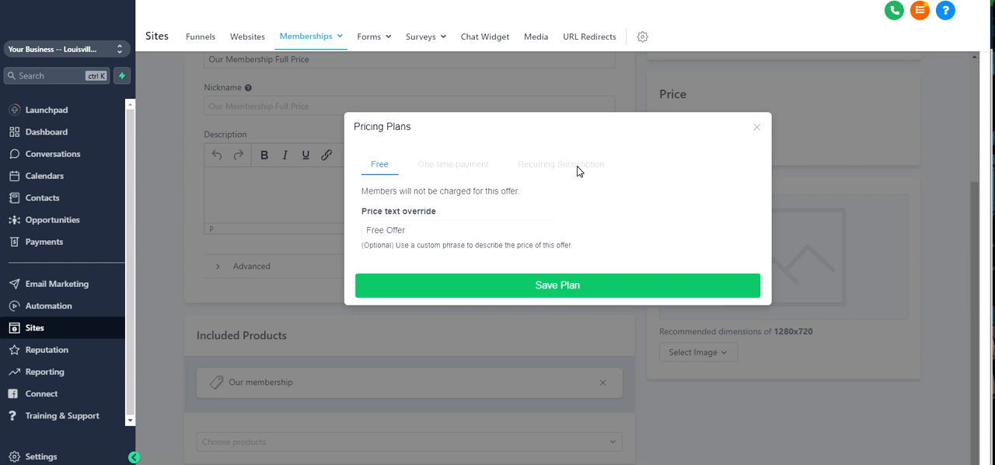
left_click(493, 286)
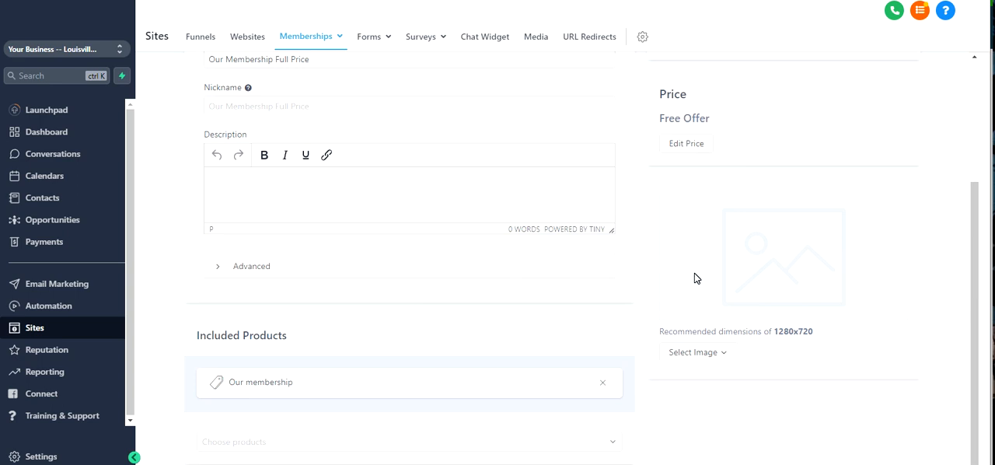
- Check the recommended dimensions for the offer's image
scroll(694, 277, "up", 3)
scroll(693, 275, "down", 1)
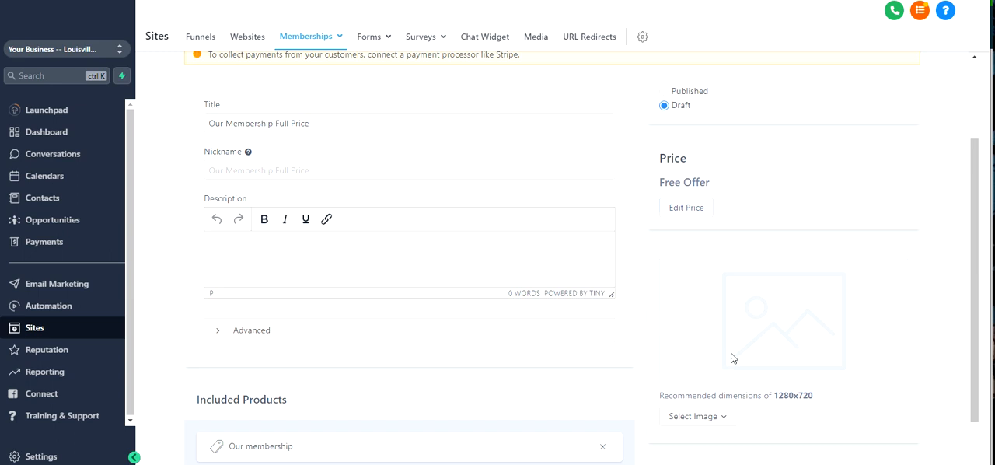
scroll(731, 357, "down", 1)
left_click_drag(774, 331, 813, 334)
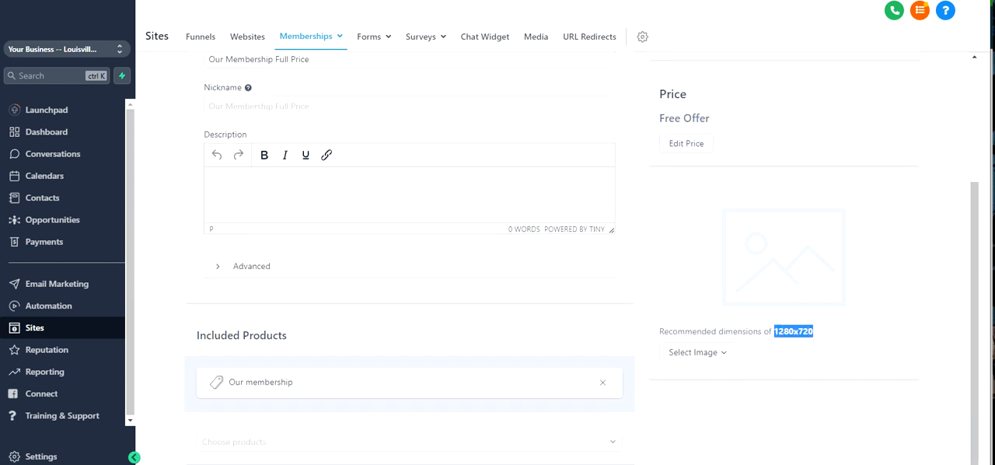
mouse_move(713, 349)
- Set the offer's status to Published and save the offer
scroll(694, 298, "up", 5)
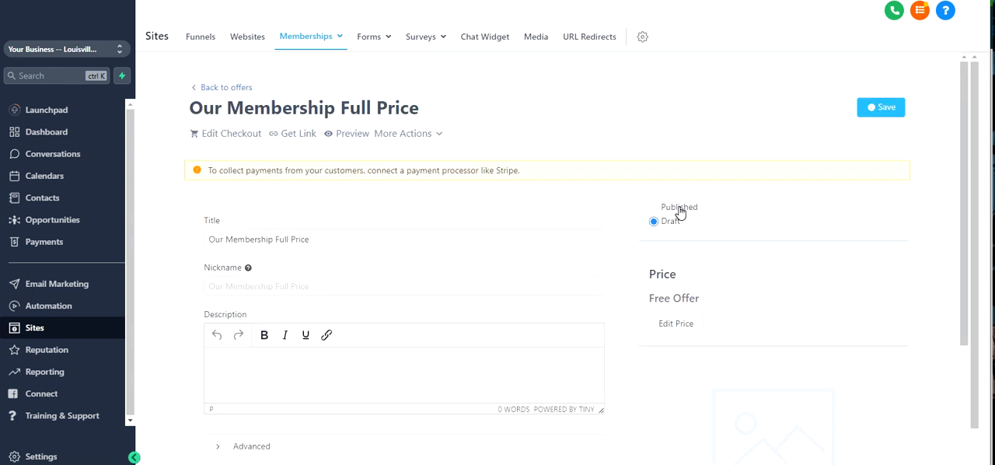
left_click(680, 210)
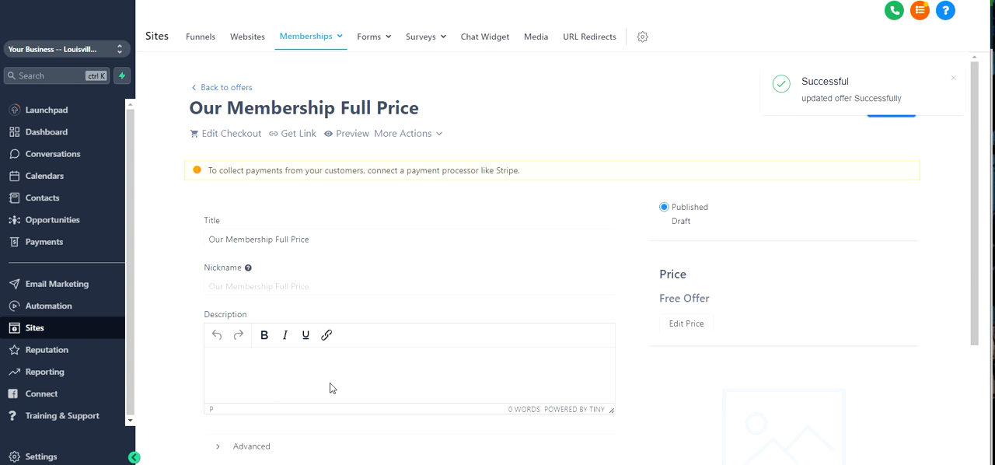
- Preview the published offer's page, close the preview, and view the offer's shareable link
left_click(343, 136)
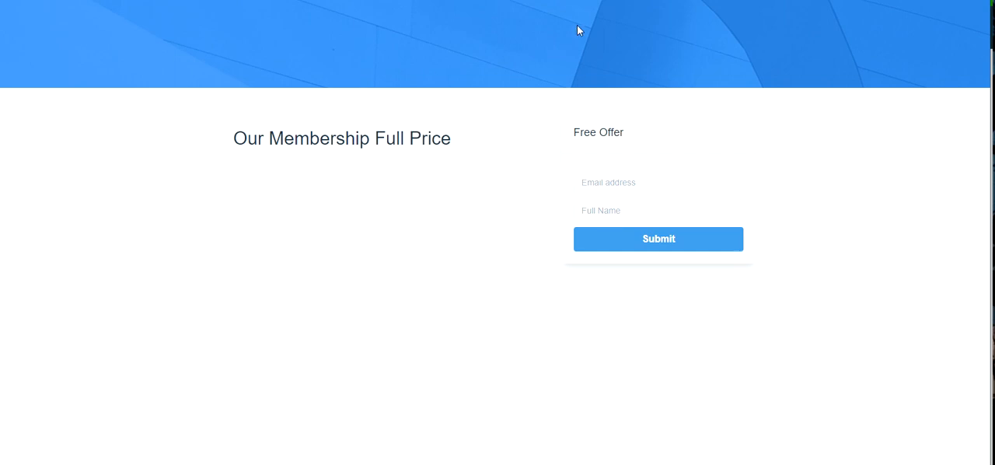
key("ctrl+w")
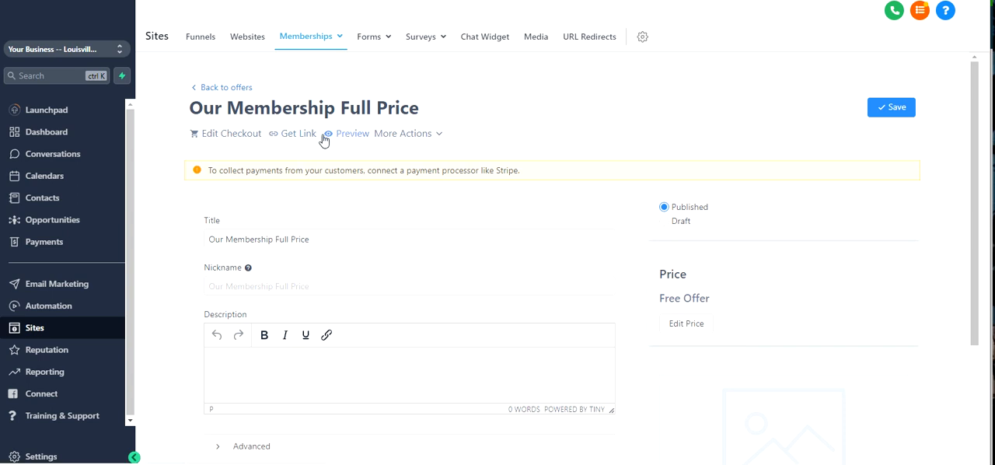
left_click(300, 135)
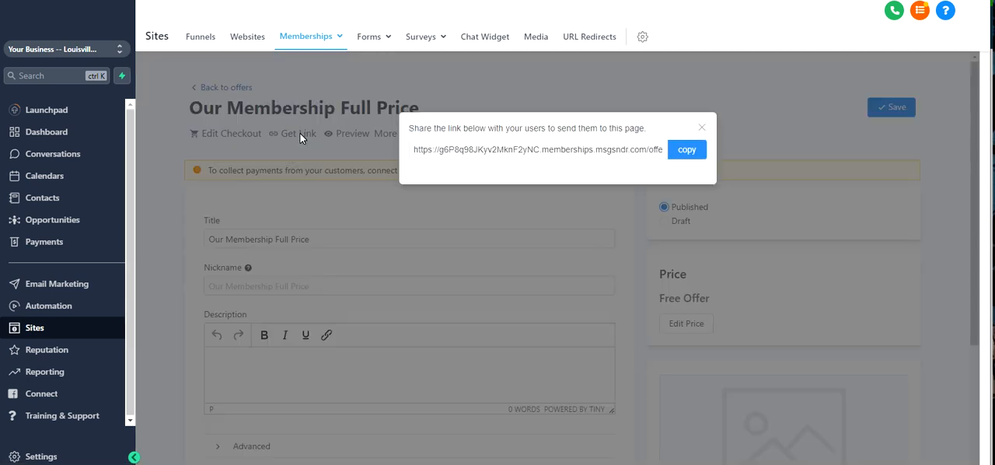
left_click(701, 127)
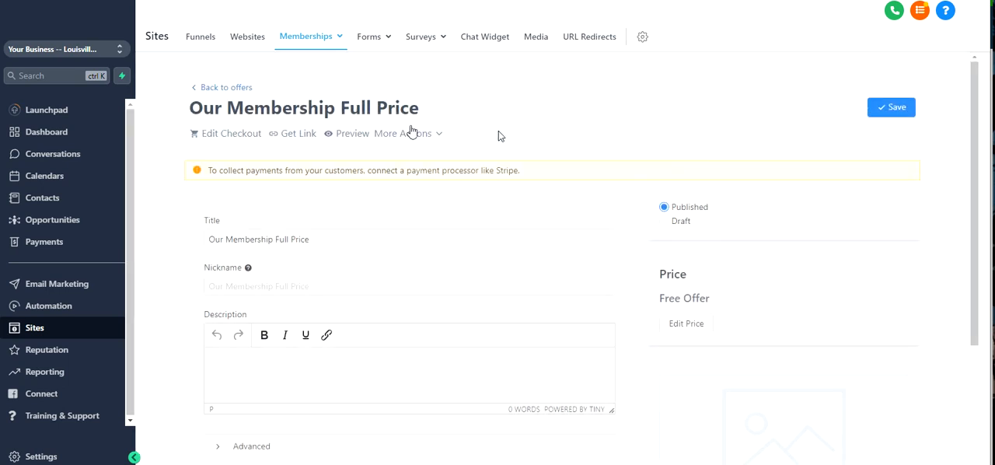
- Open the offer's checkout editor and examine the banner, video, poster image, logo image and checkout copy settings in Offer Details
left_click(226, 136)
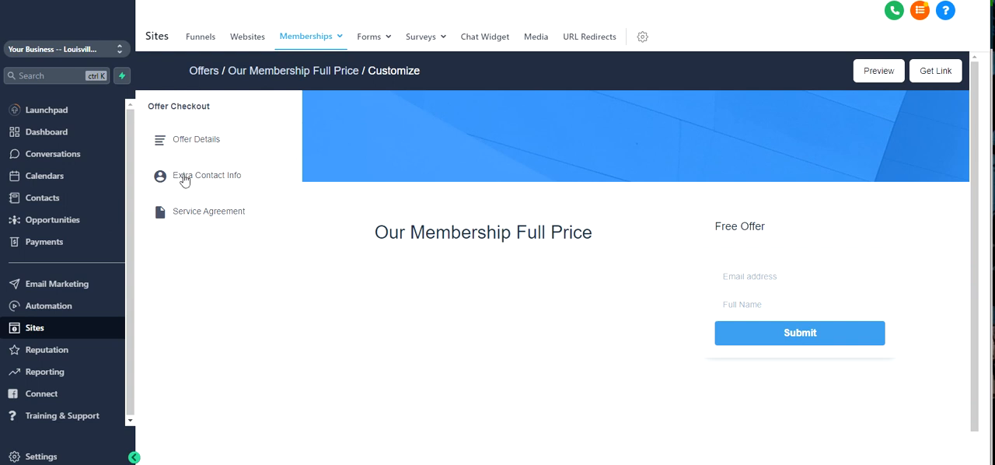
left_click(204, 141)
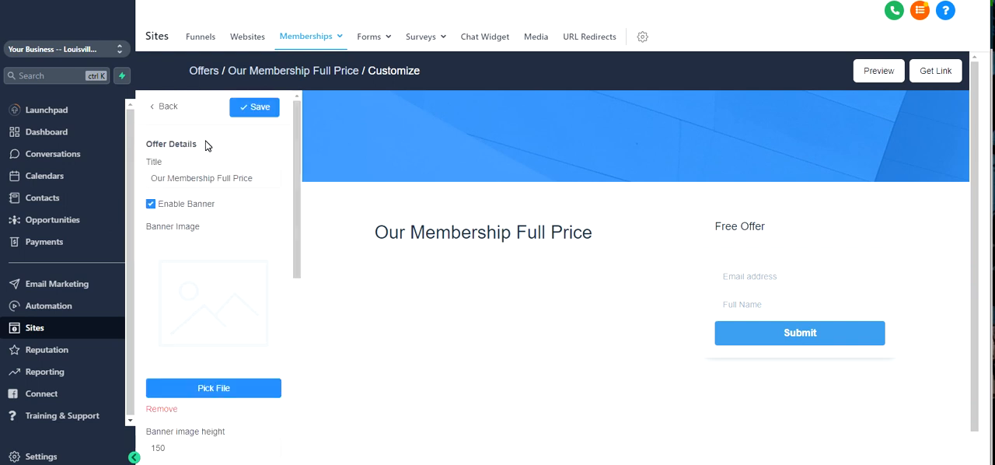
scroll(210, 187, "down", 2)
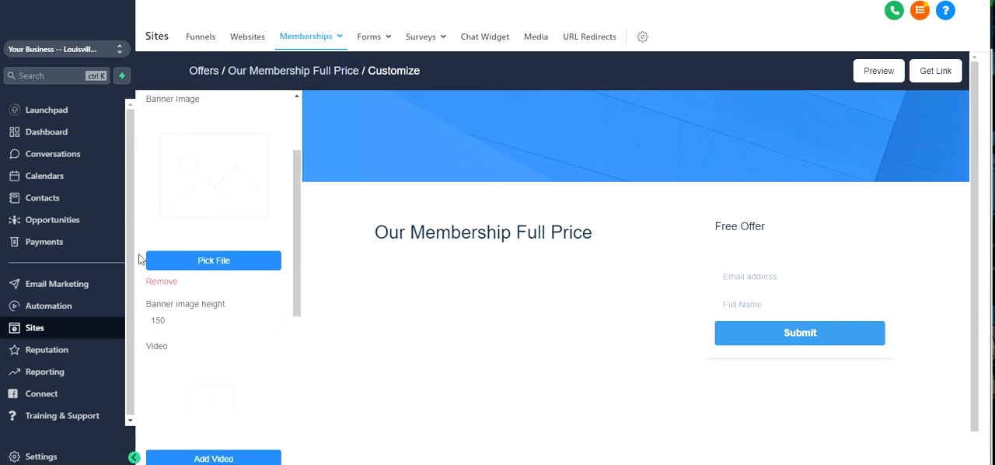
scroll(224, 259, "down", 1)
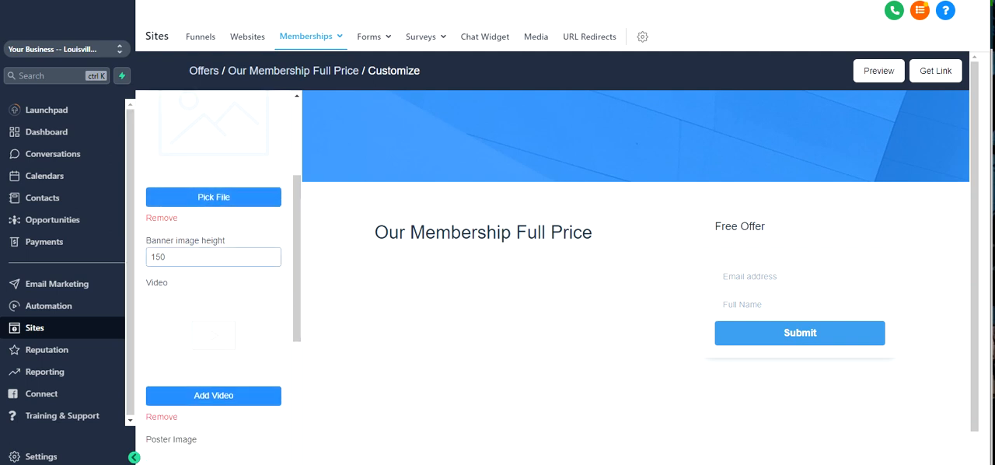
scroll(202, 264, "down", 2)
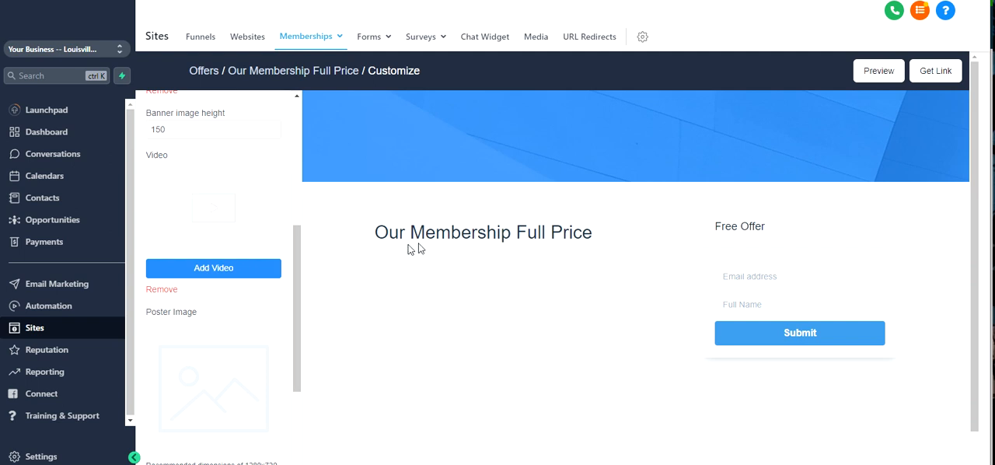
scroll(206, 280, "down", 2)
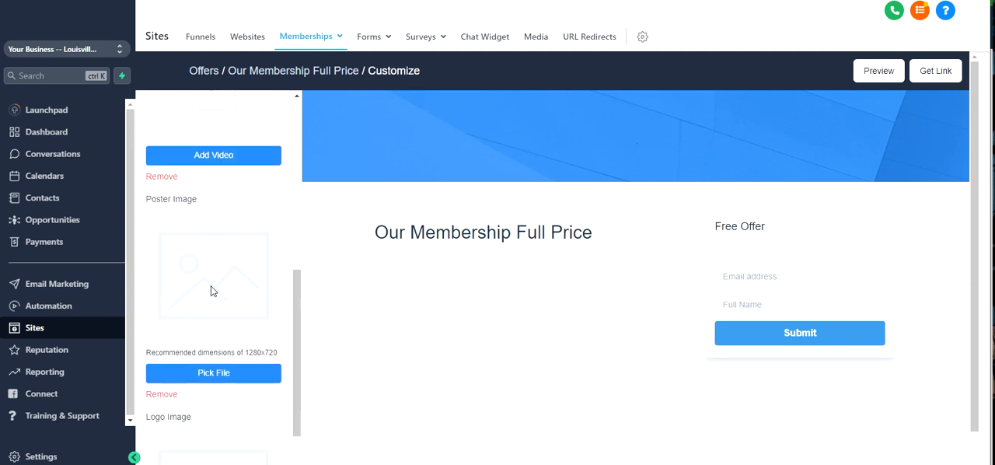
scroll(233, 292, "down", 2)
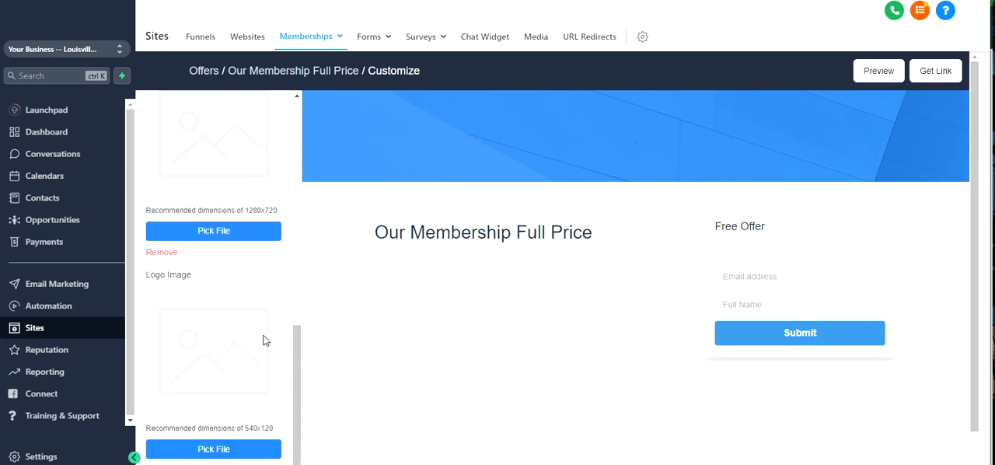
scroll(260, 339, "down", 2)
scroll(194, 350, "up", 1)
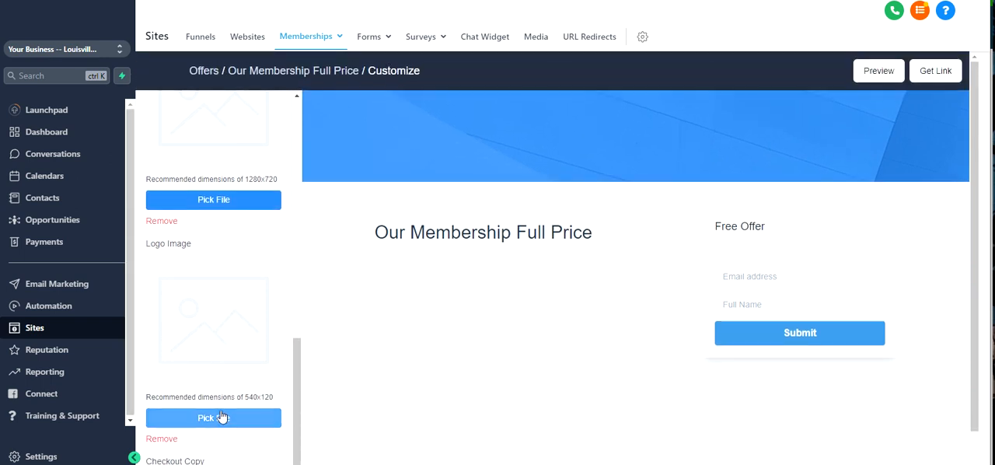
scroll(240, 373, "down", 1)
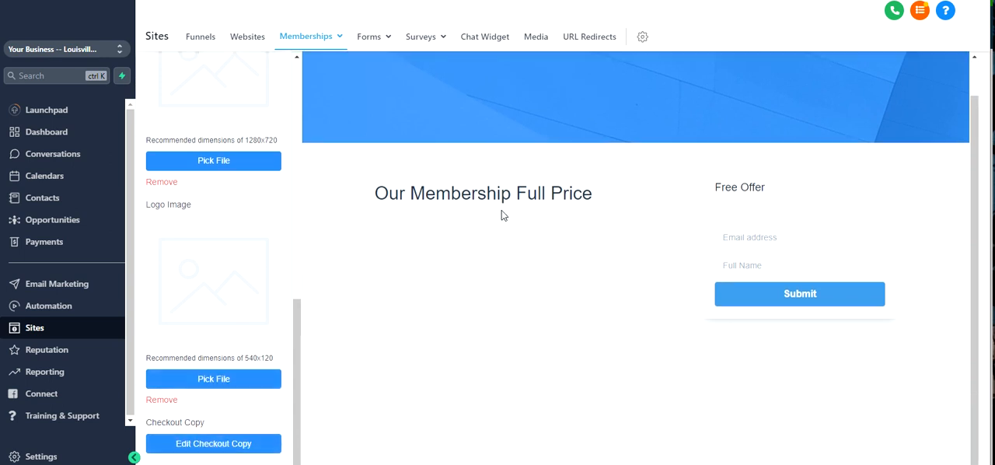
left_click_drag(425, 225, 448, 288)
left_click_drag(452, 255, 458, 278)
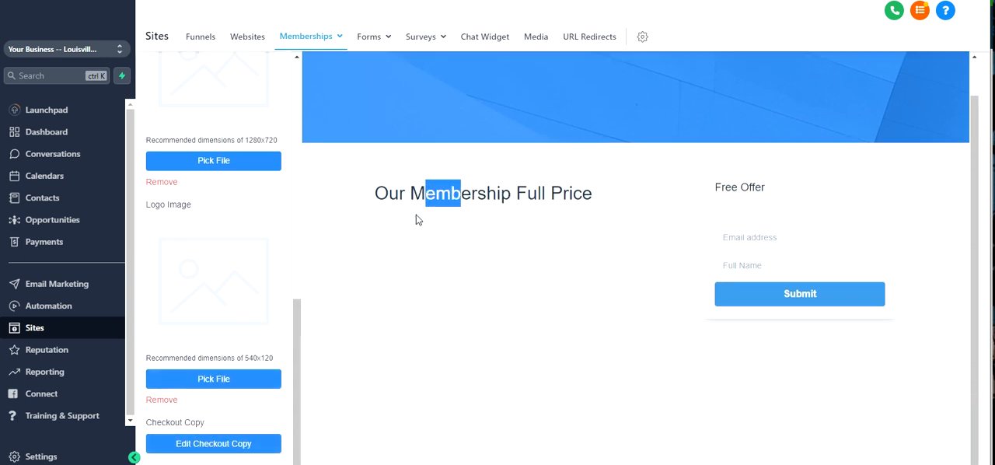
left_click(509, 236)
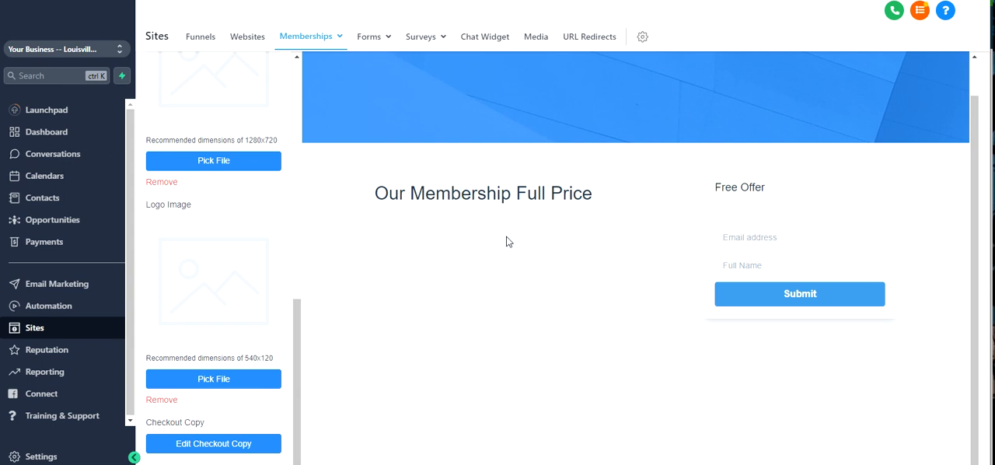
- Set the checkout copy to "Description" and save the offer details
left_click(233, 447)
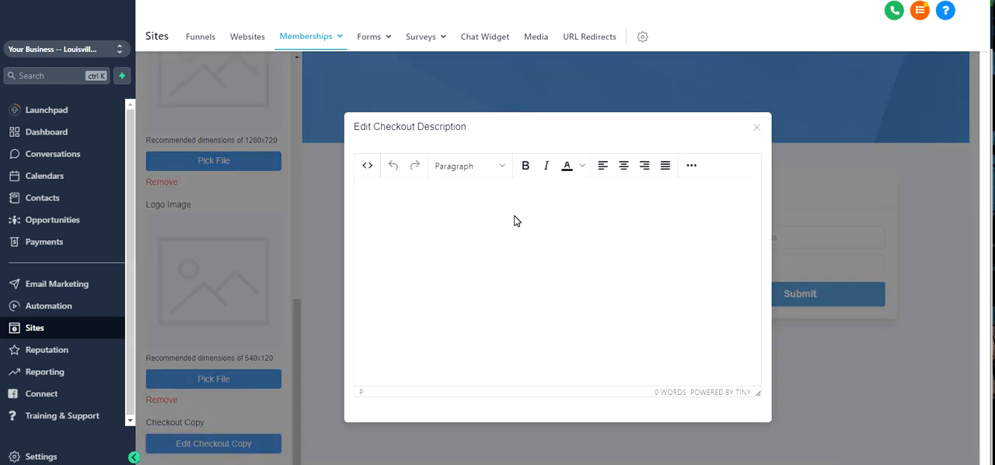
type("Description")
left_click(755, 128)
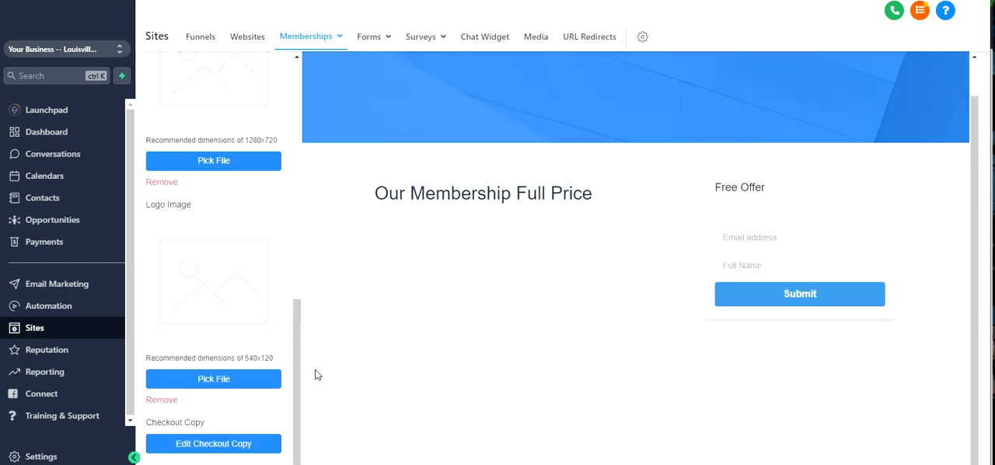
scroll(615, 255, "up", 2)
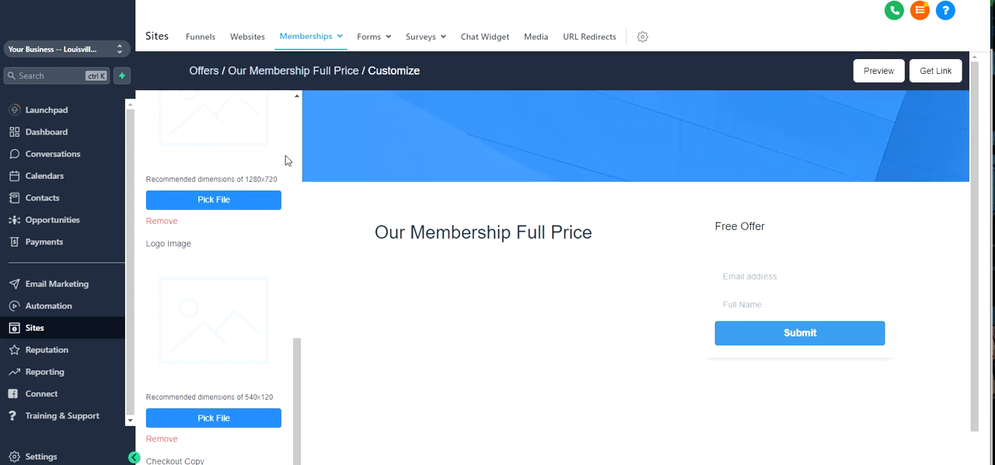
scroll(272, 178, "up", 6)
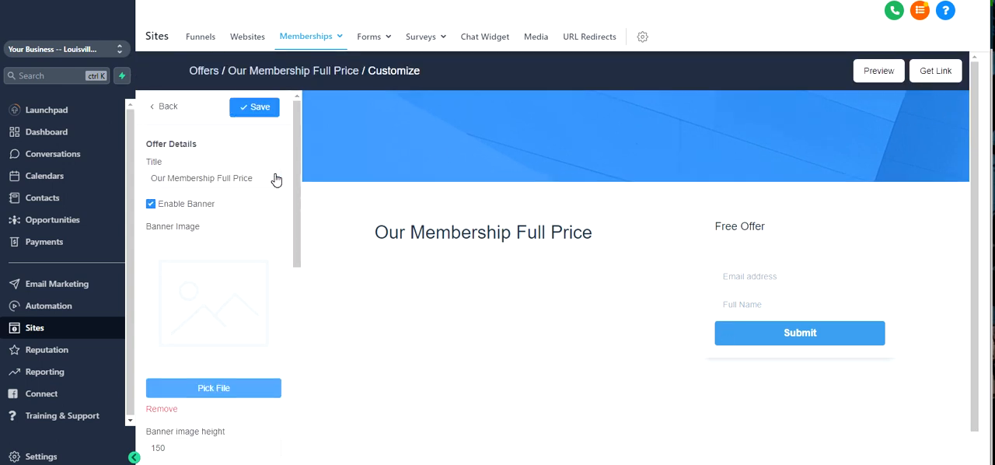
left_click(252, 107)
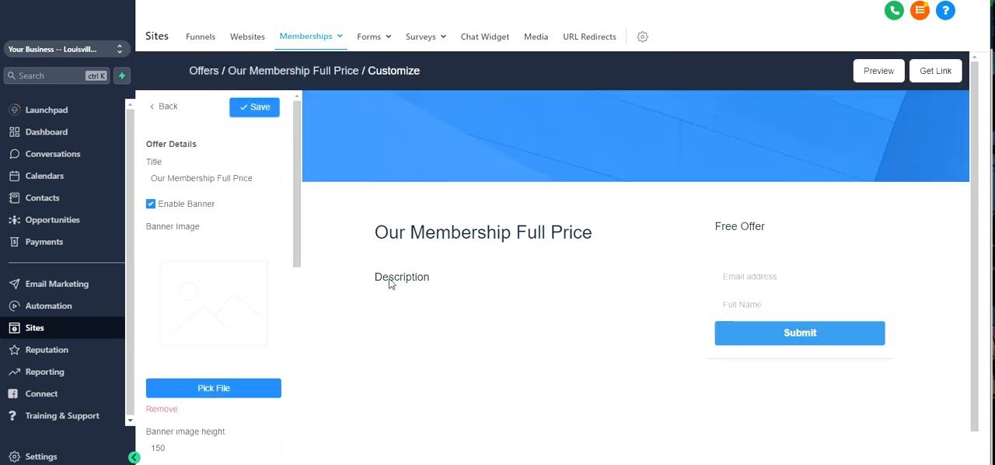
left_click_drag(374, 274, 496, 298)
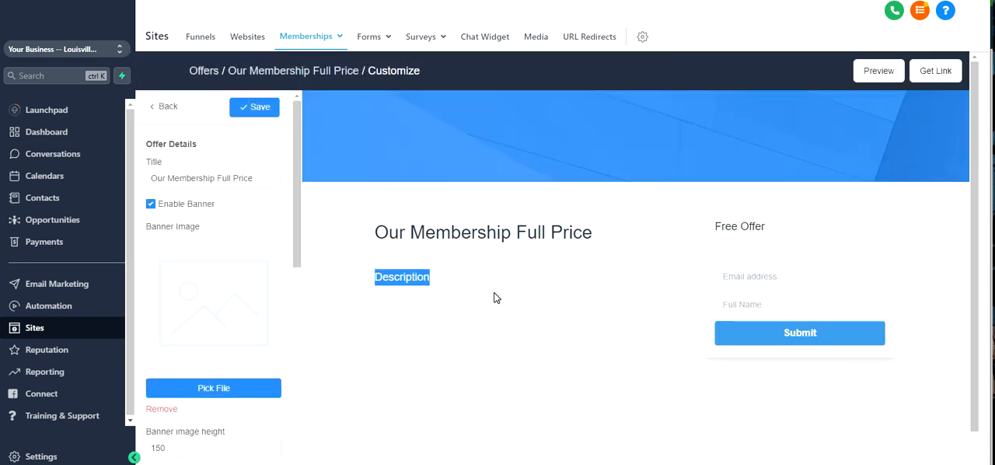
- Enable collecting the address and phone number in the extra contact info, save, and return to the checkout options
left_click(165, 105)
left_click(211, 178)
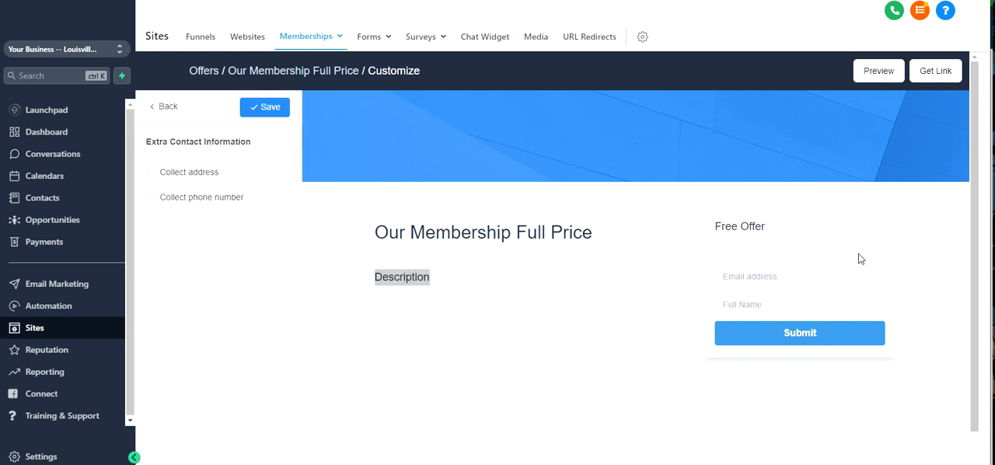
left_click(745, 277)
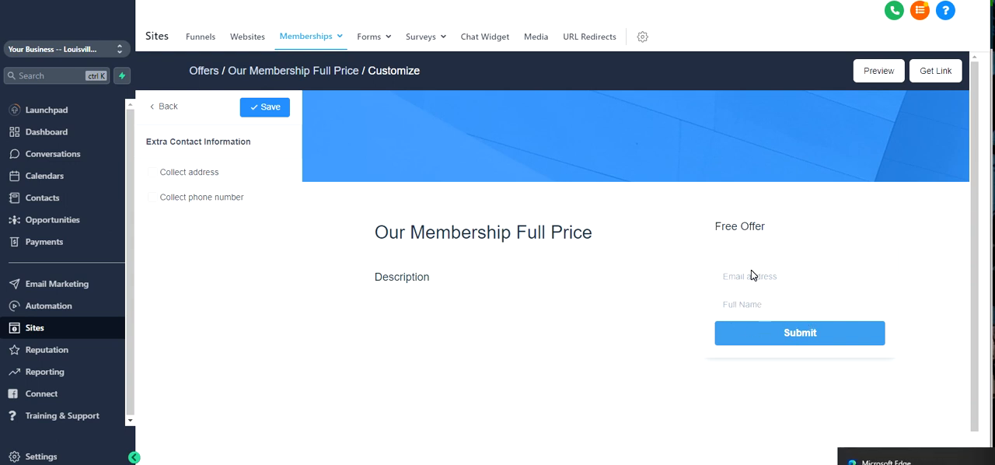
left_click(197, 172)
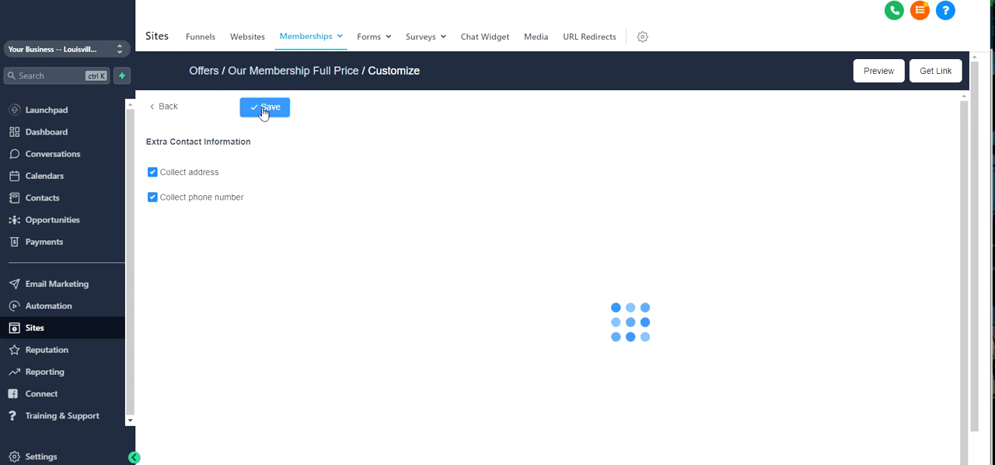
scroll(833, 216, "down", 1)
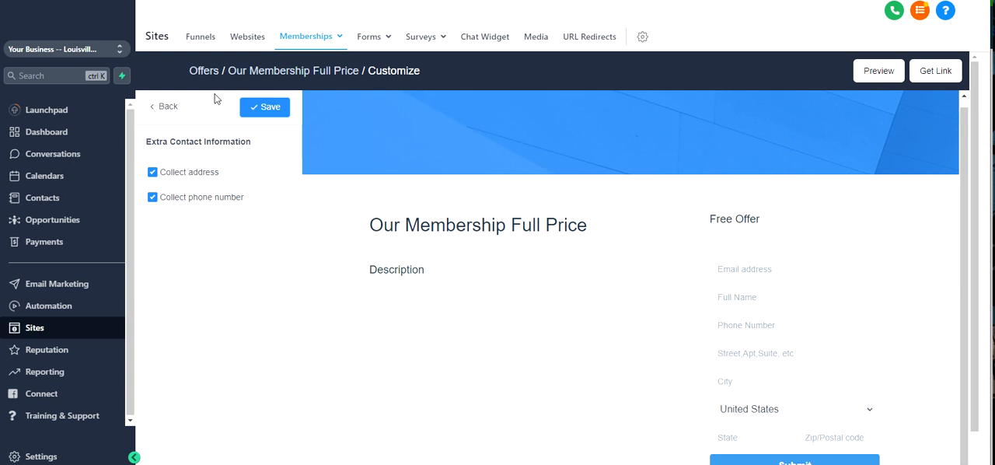
left_click(273, 112)
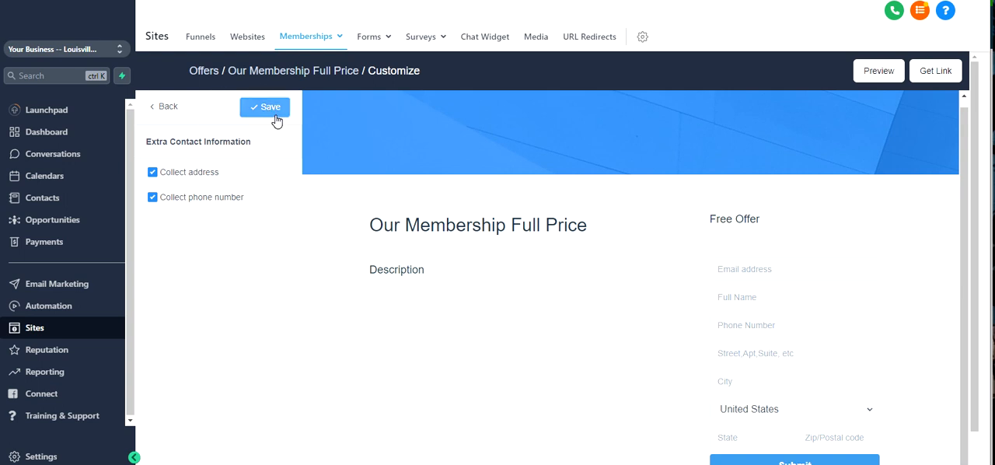
left_click(255, 110)
left_click(160, 106)
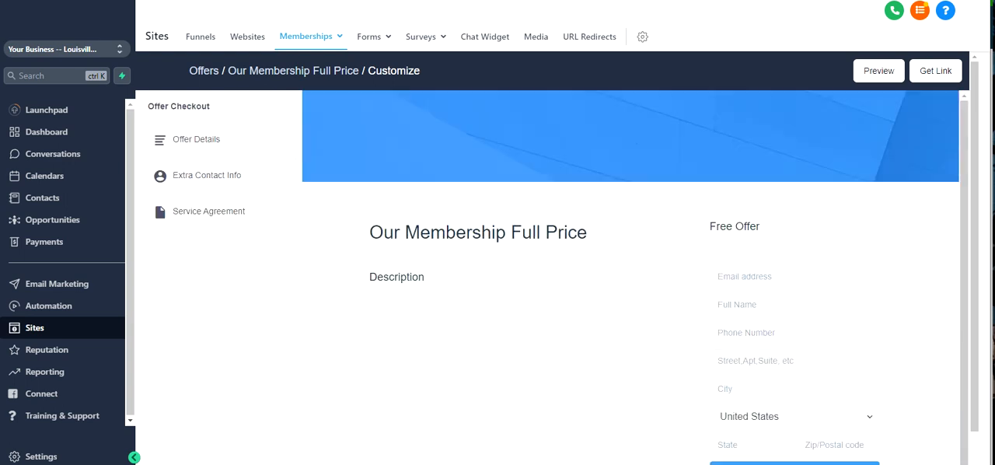